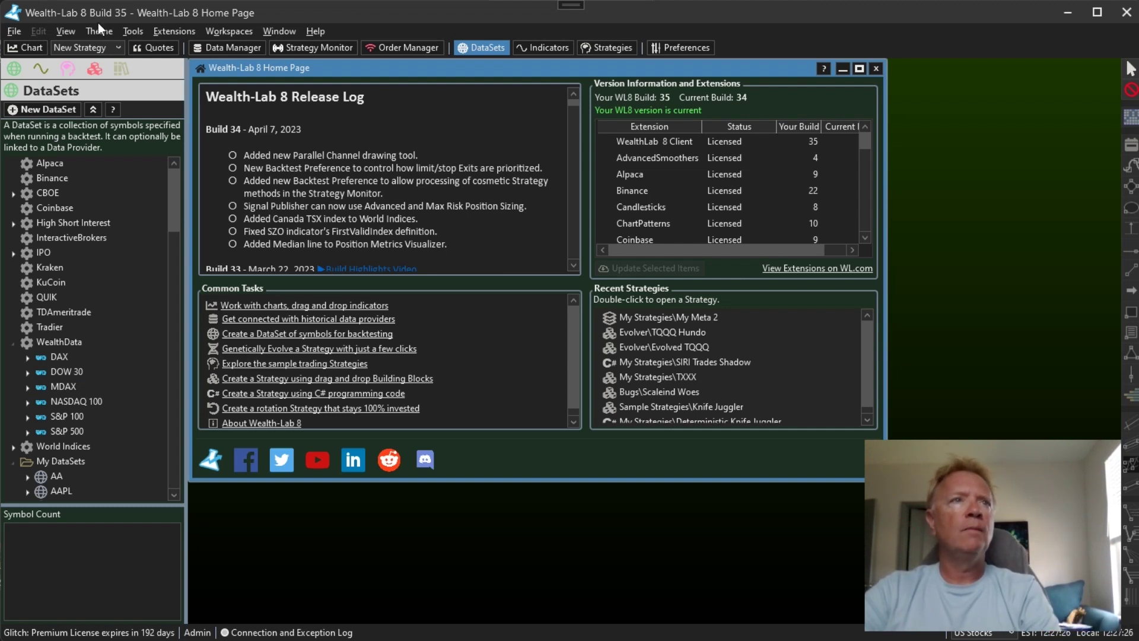
Step: Open a new Strategy Genetic Evolver maximized, with the Strategy column widened to show full names
click(130, 31)
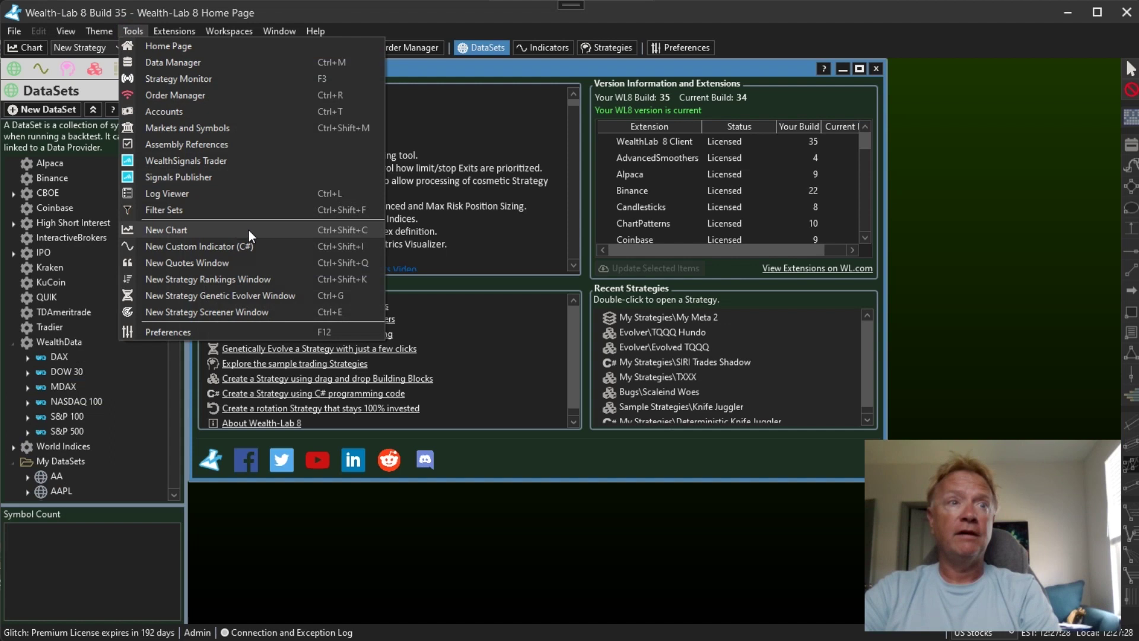
click(255, 297)
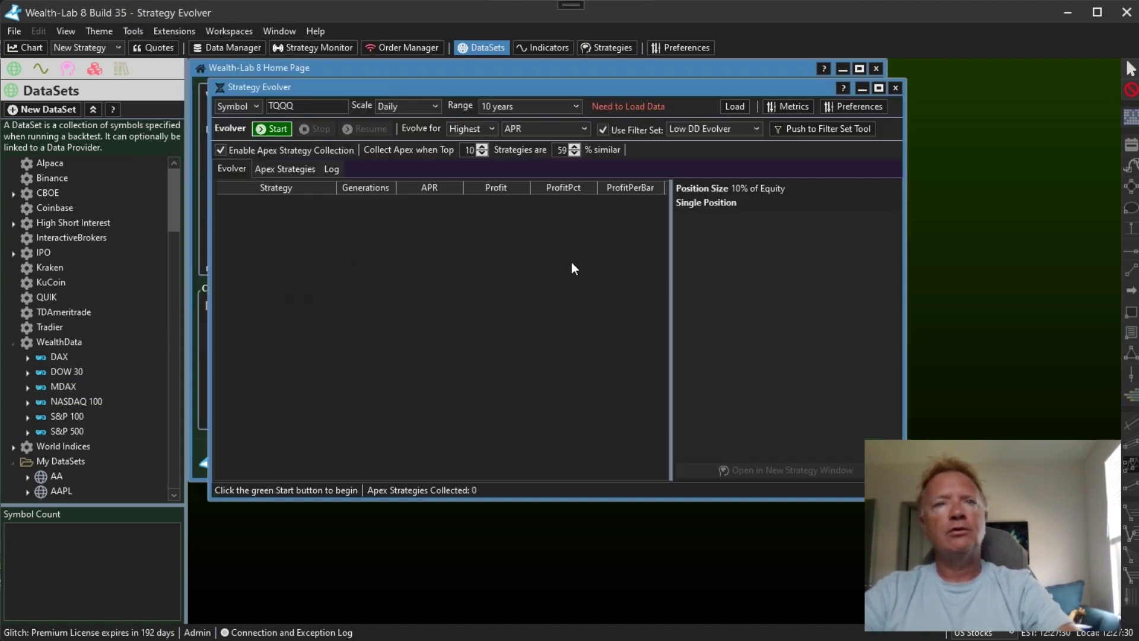
double_click(493, 86)
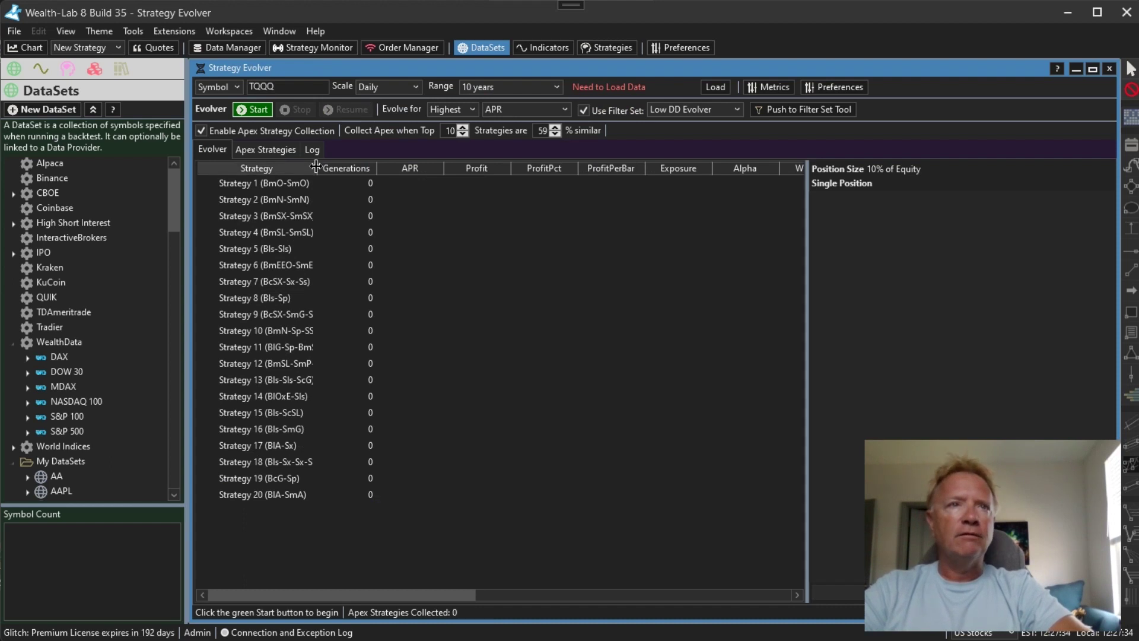
drag(316, 166, 377, 168)
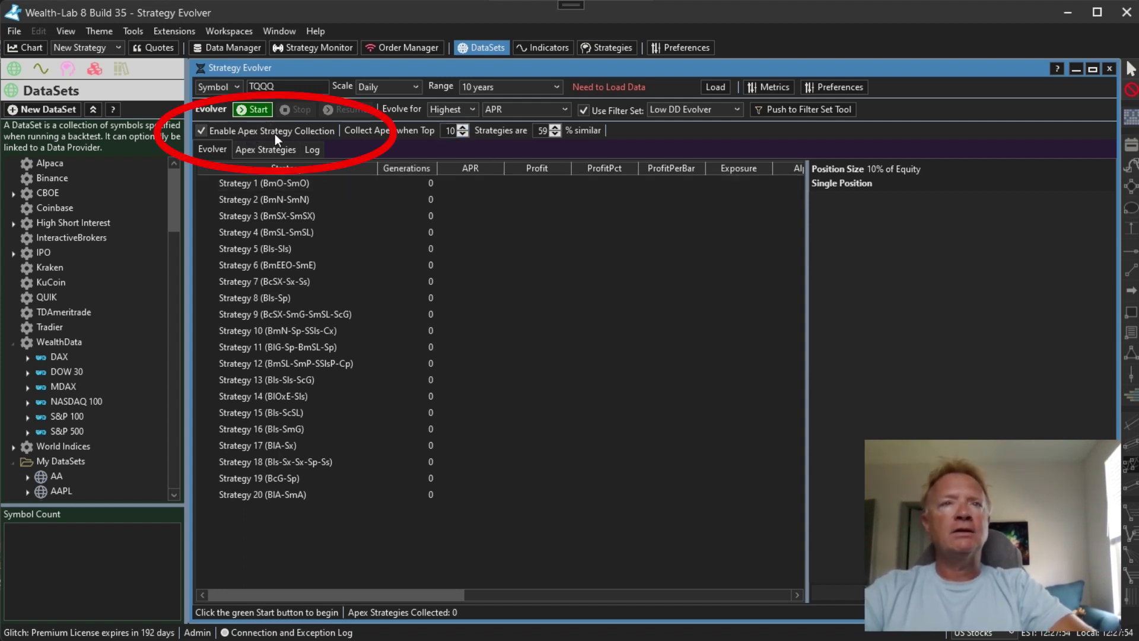
Step: Raise the apex collection '% similar' threshold to 80
click(555, 127)
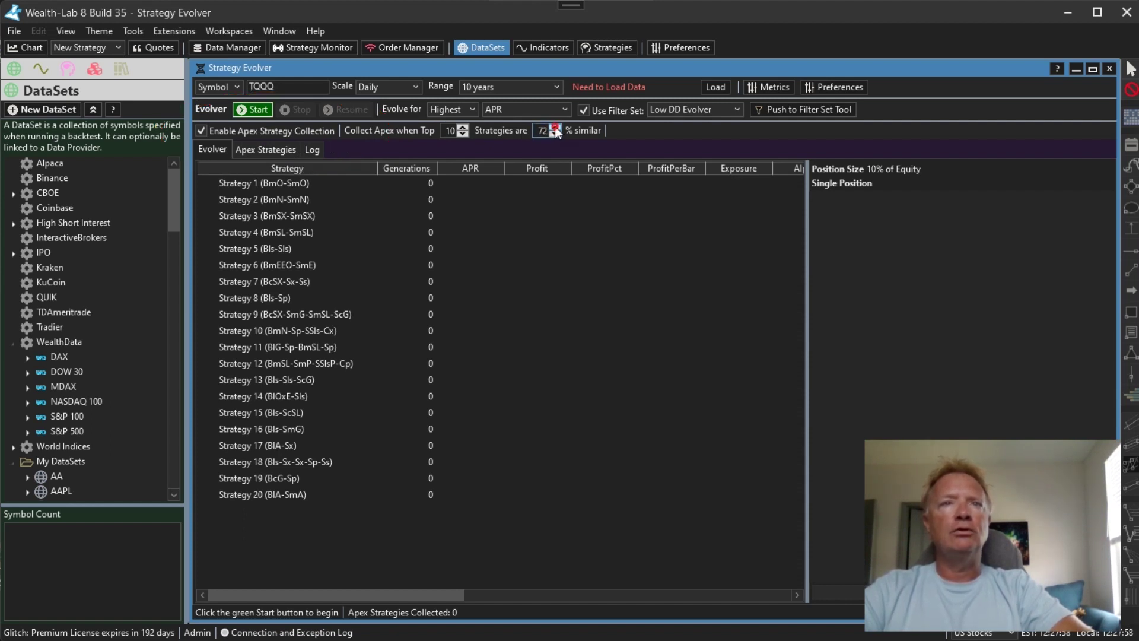
click(554, 127)
click(554, 126)
click(554, 126)
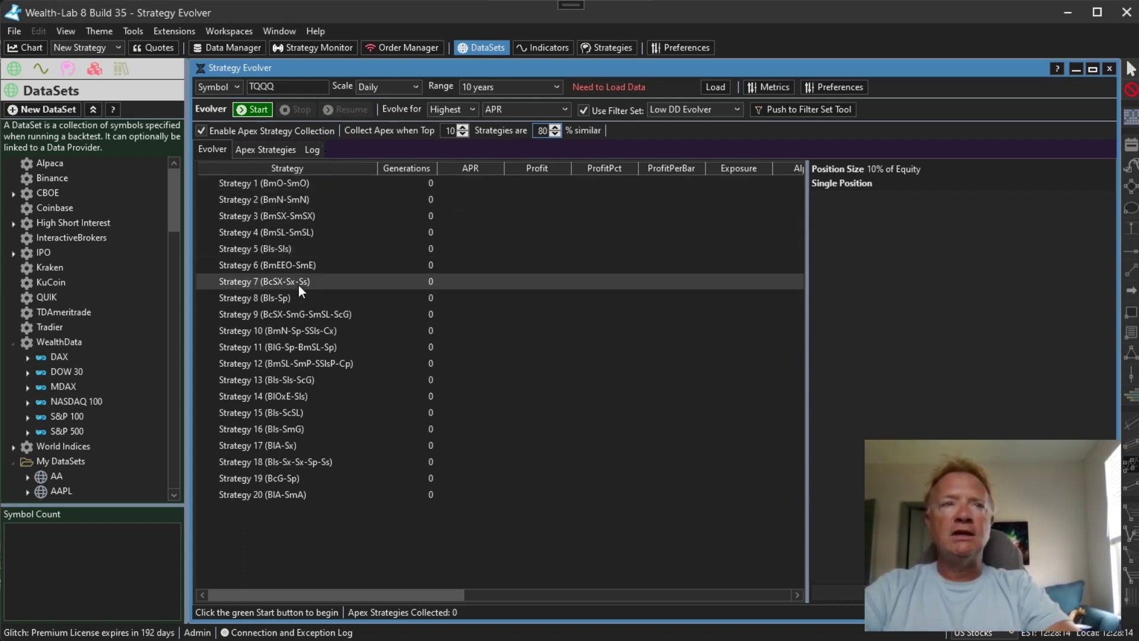
Step: Start the TQQQ evolution run until generation 2 collects one apex strategy
click(255, 109)
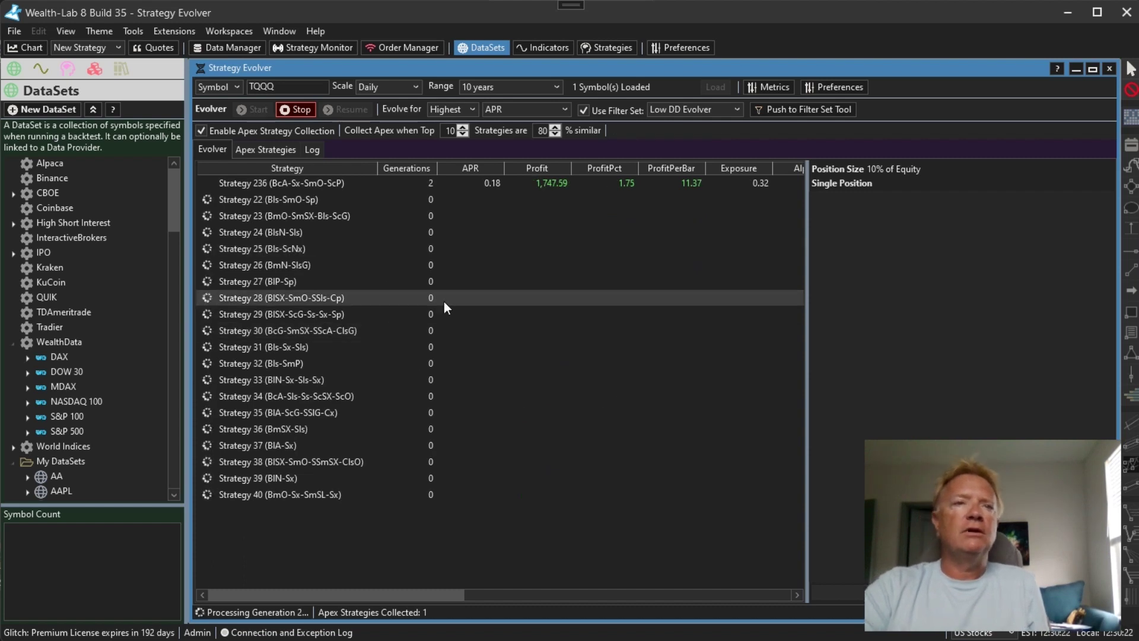
Step: Stop the evolution and open Apex Strategy 1 as a Building Block strategy
click(295, 109)
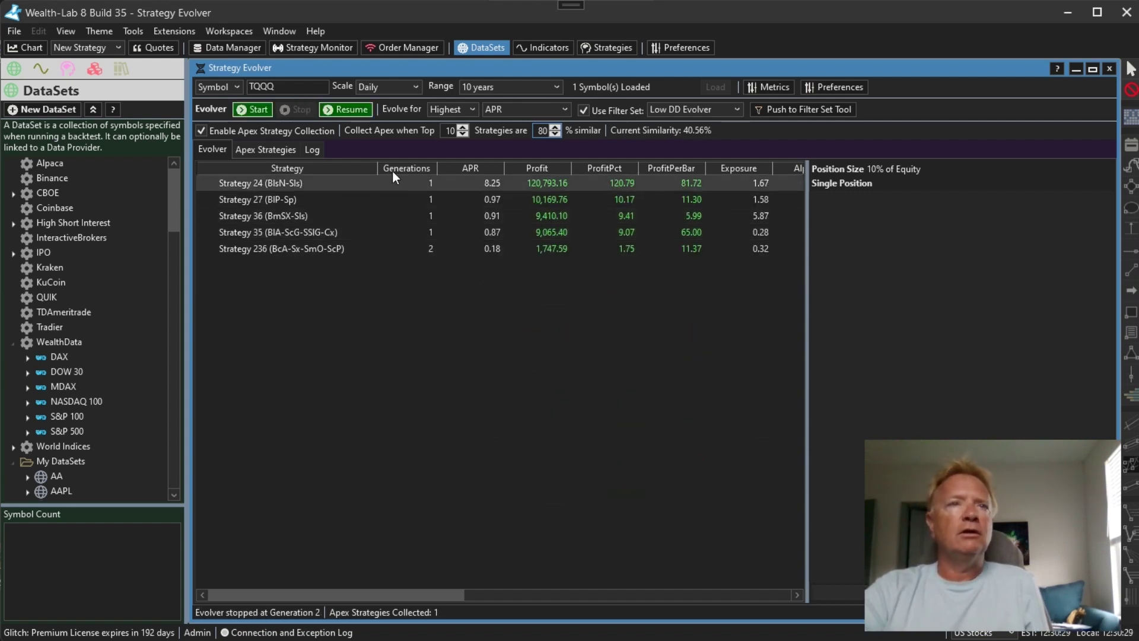
click(256, 148)
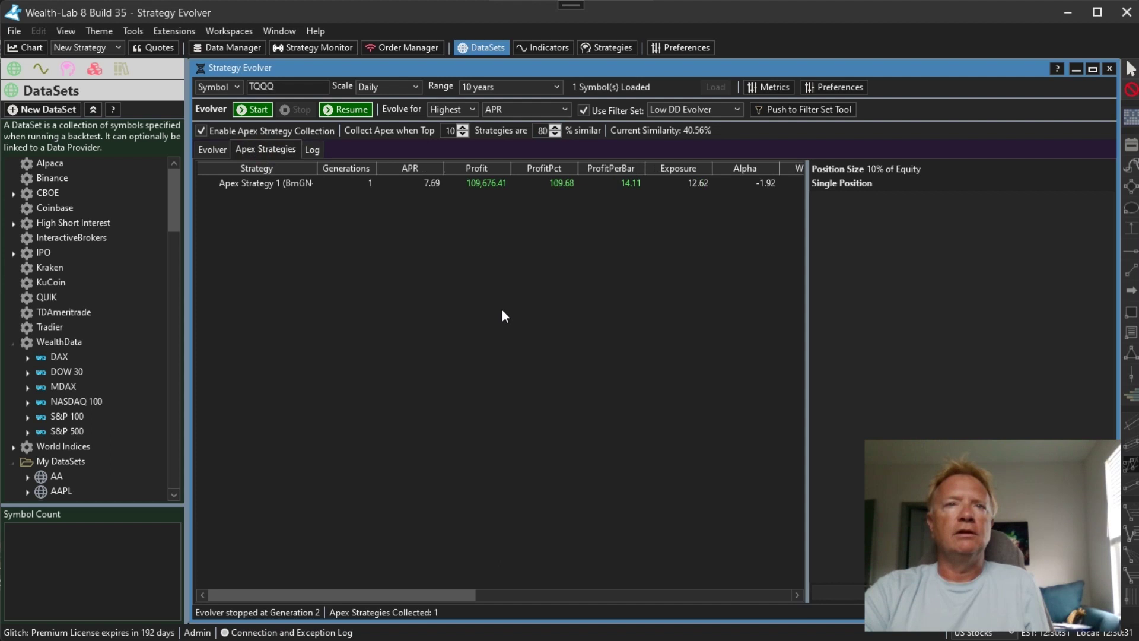
click(450, 182)
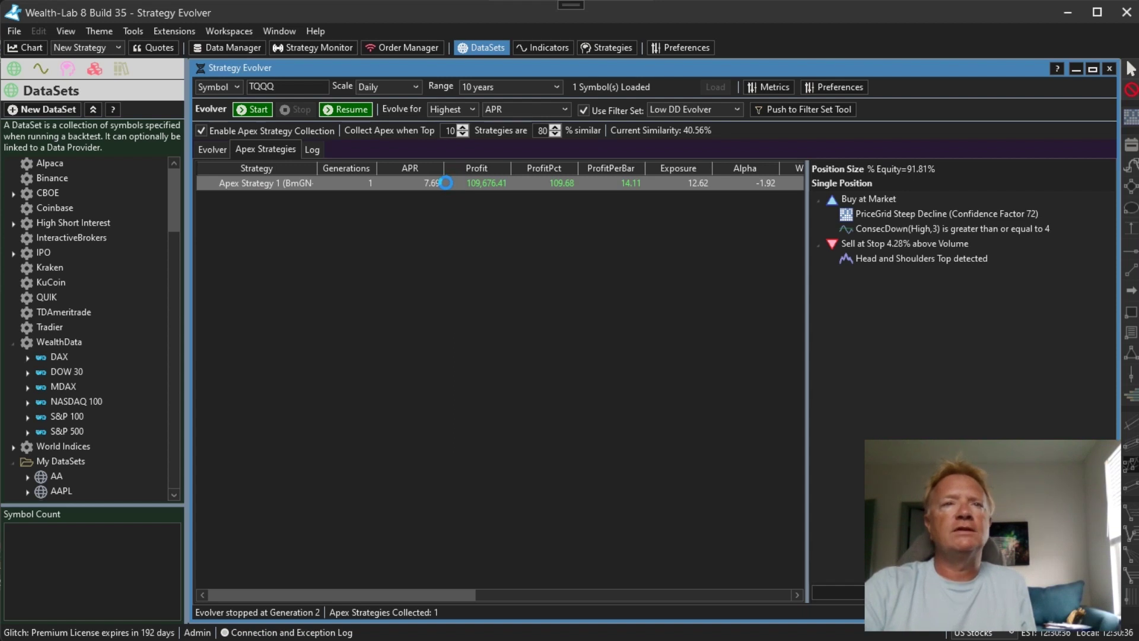
double_click(446, 183)
Step: Backtest Apex Strategy 1, review its equity curve, and close the window without saving
click(447, 86)
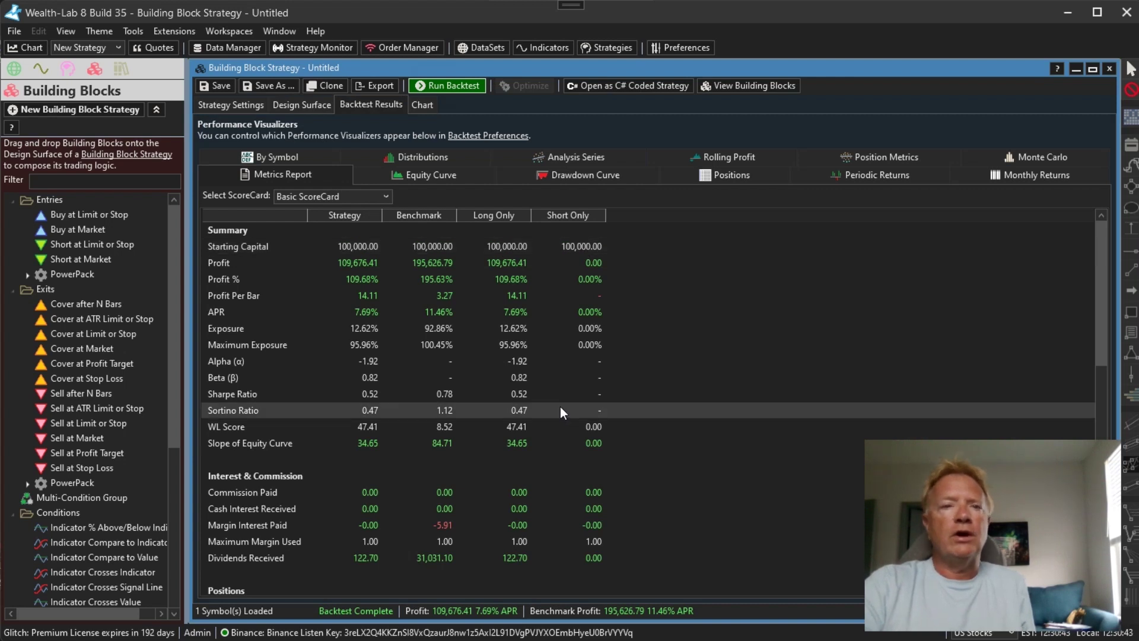
click(452, 175)
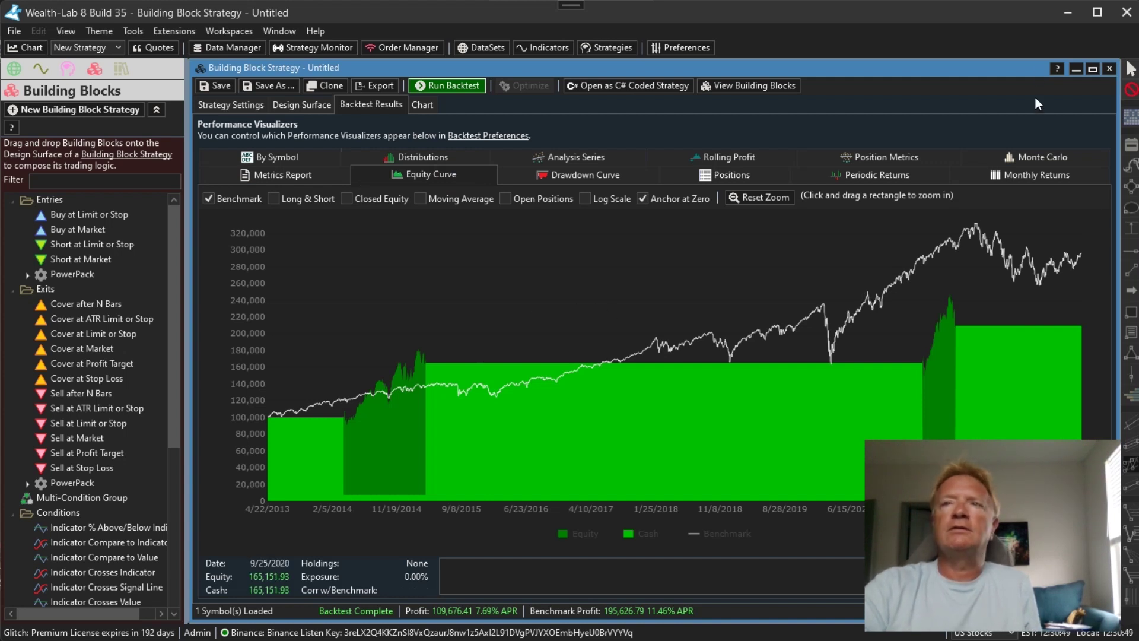
click(1109, 69)
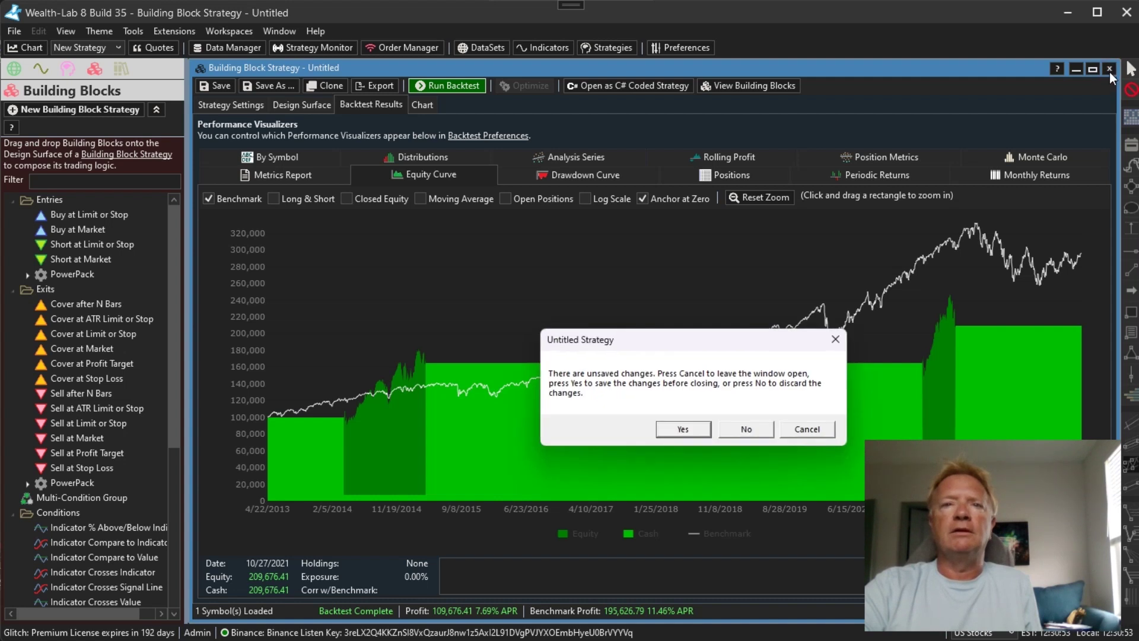
click(748, 429)
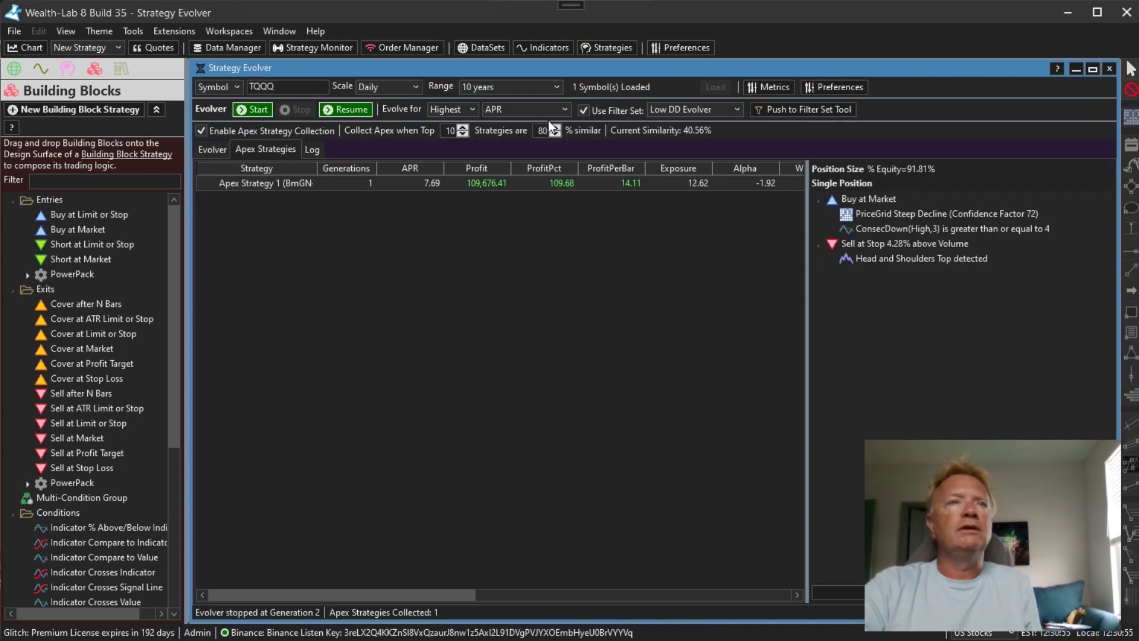
Step: Resume evolving from the Evolver tab until five apex strategies are collected at generation 78
click(222, 151)
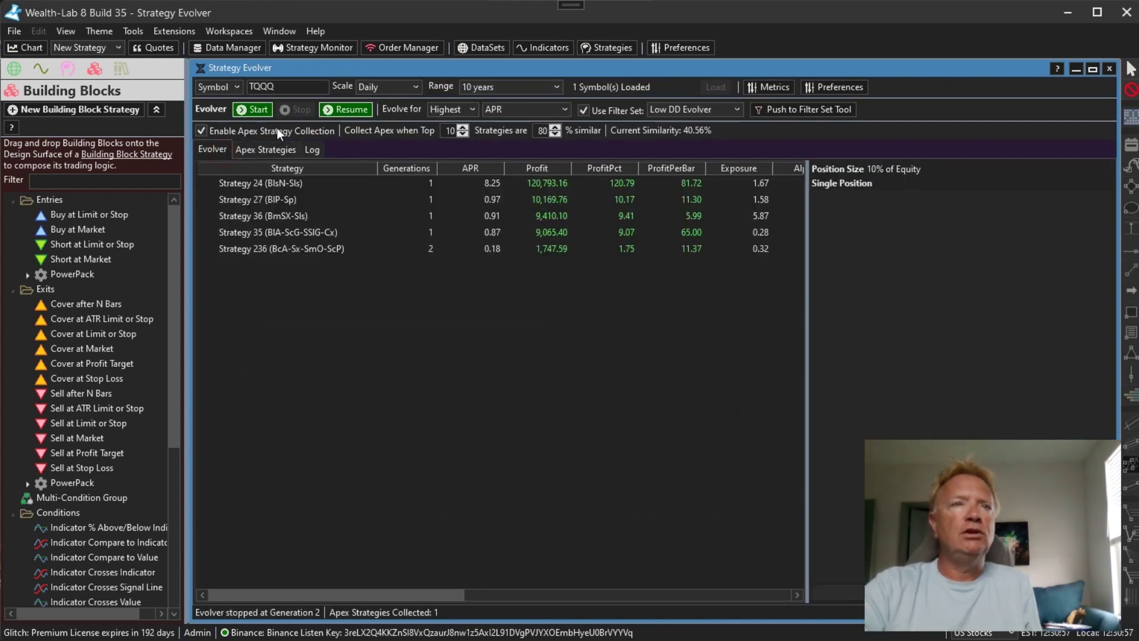
click(345, 109)
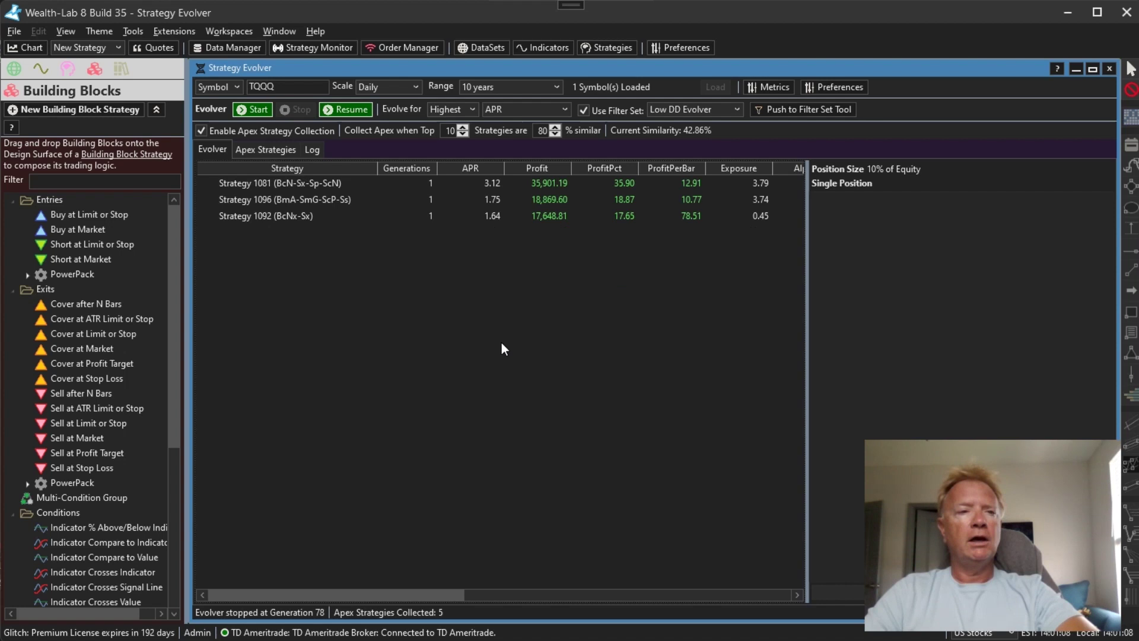
Step: Sort the five collected apex strategies by APR, highest first
click(283, 152)
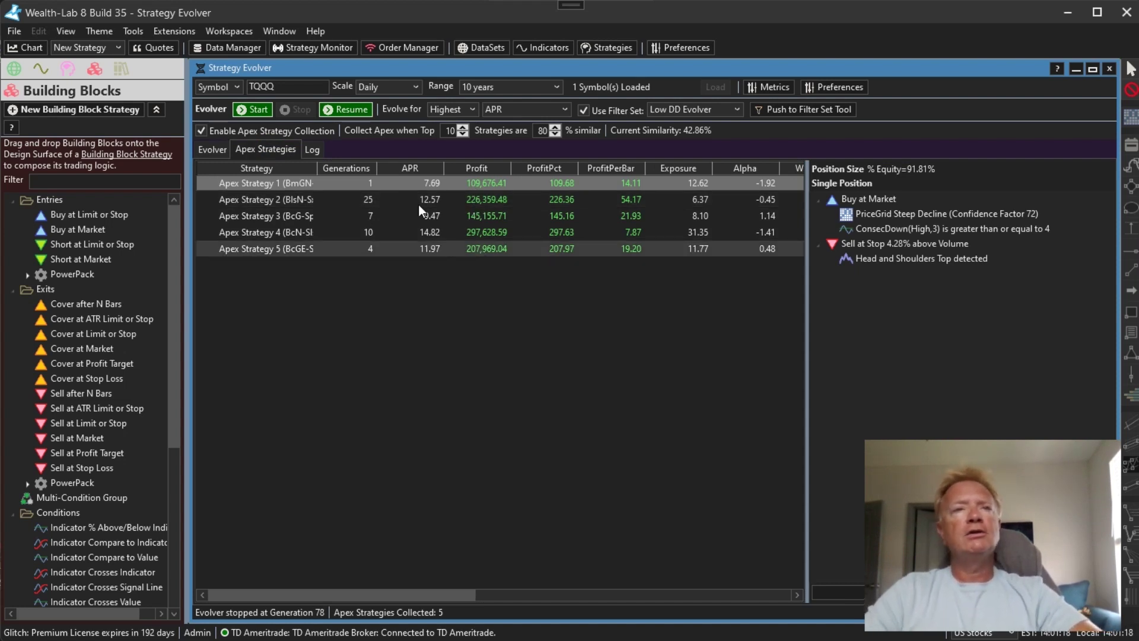
click(421, 165)
click(422, 165)
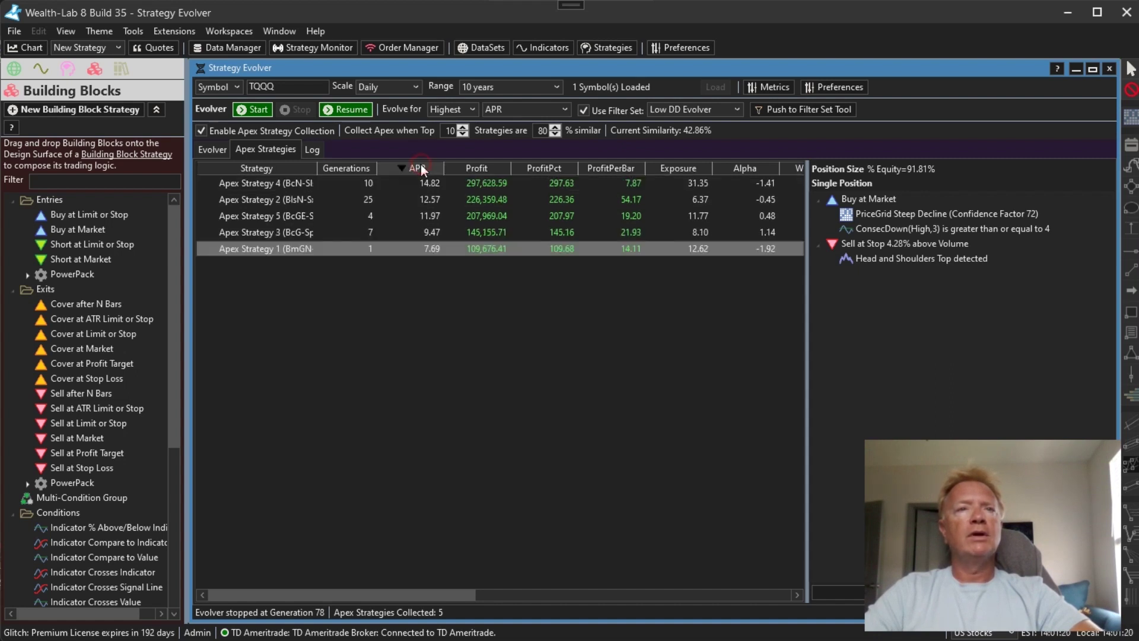
Step: Open Apex Strategy 4 as a Building Block strategy and backtest it: 297,628.59 profit, 14.82% APR
click(393, 187)
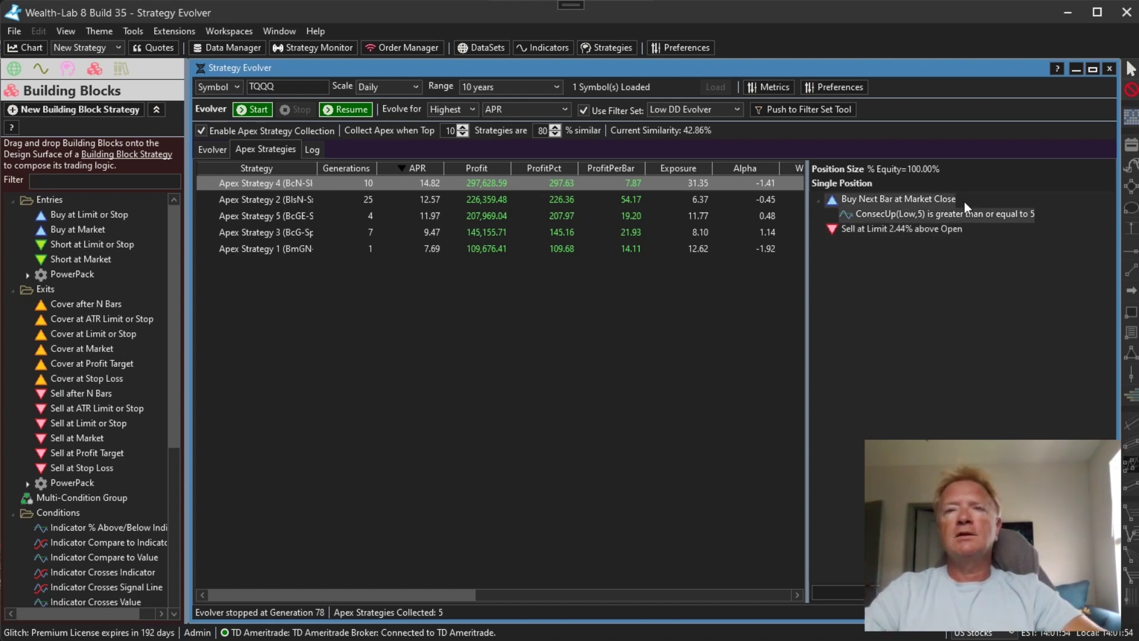
double_click(452, 182)
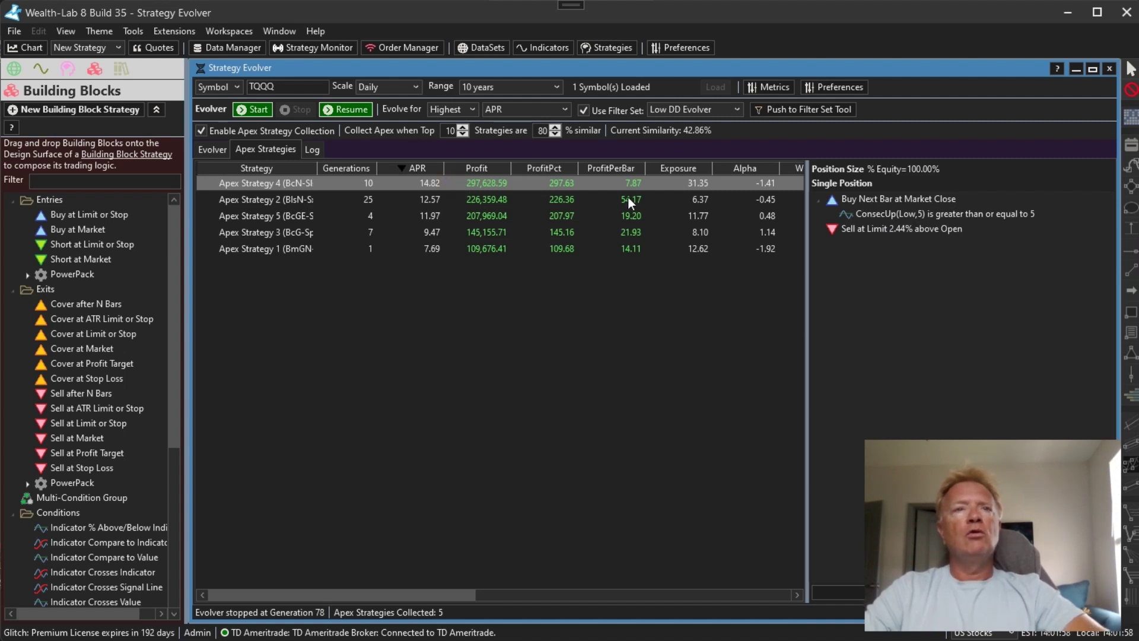
click(474, 88)
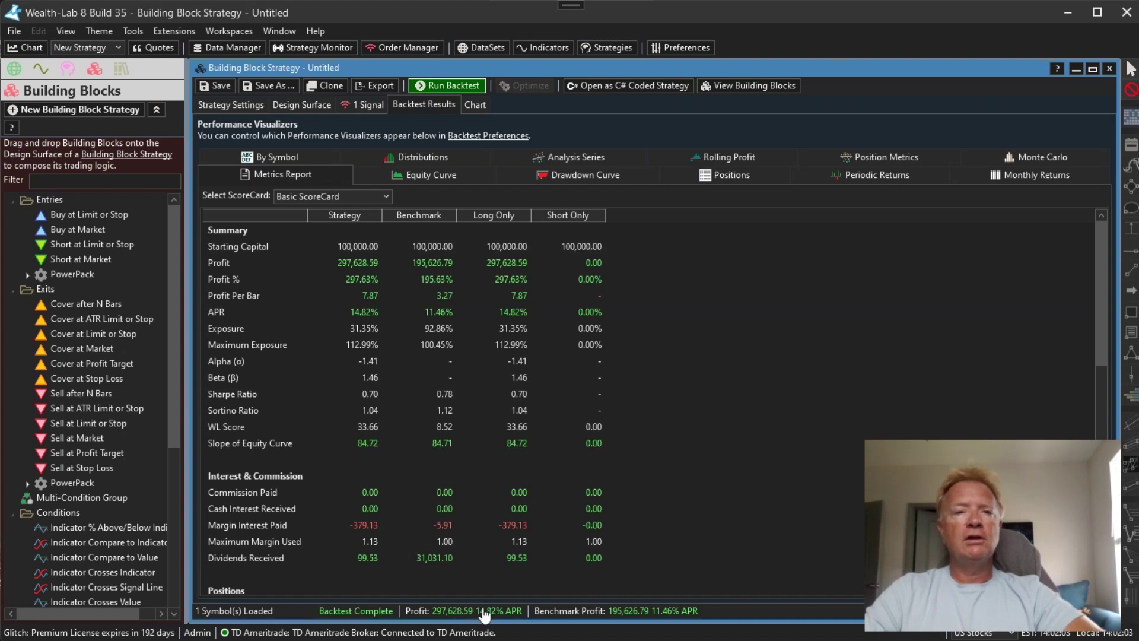
Step: Show Apex Strategy 4's equity curve, reaching 397,628.59 against the benchmark's 195,626.79 profit
click(440, 173)
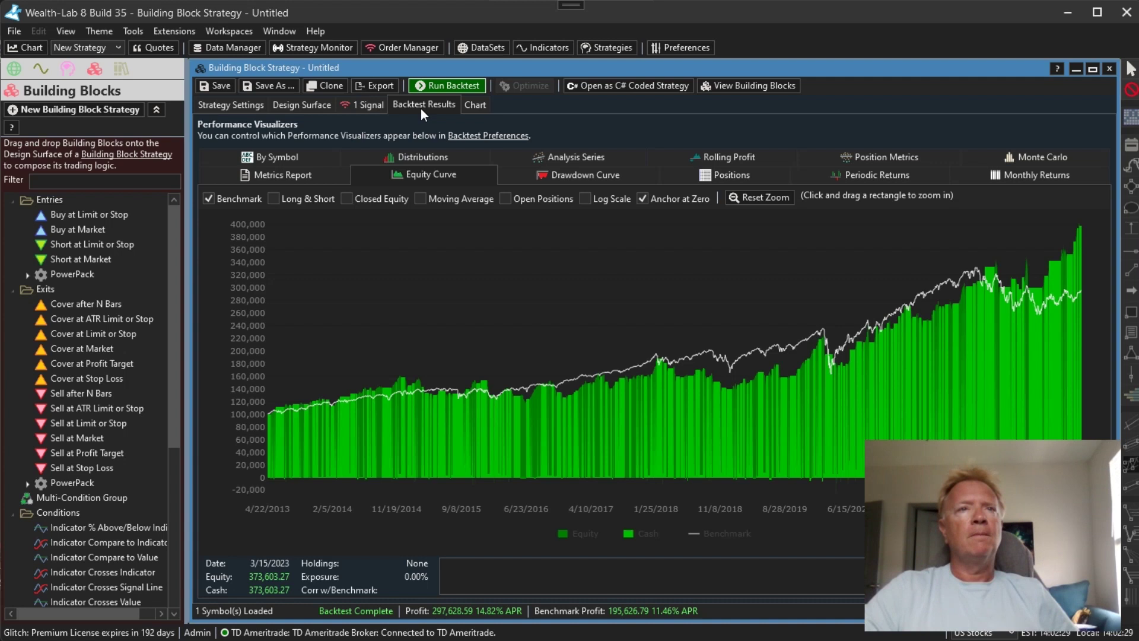
click(283, 31)
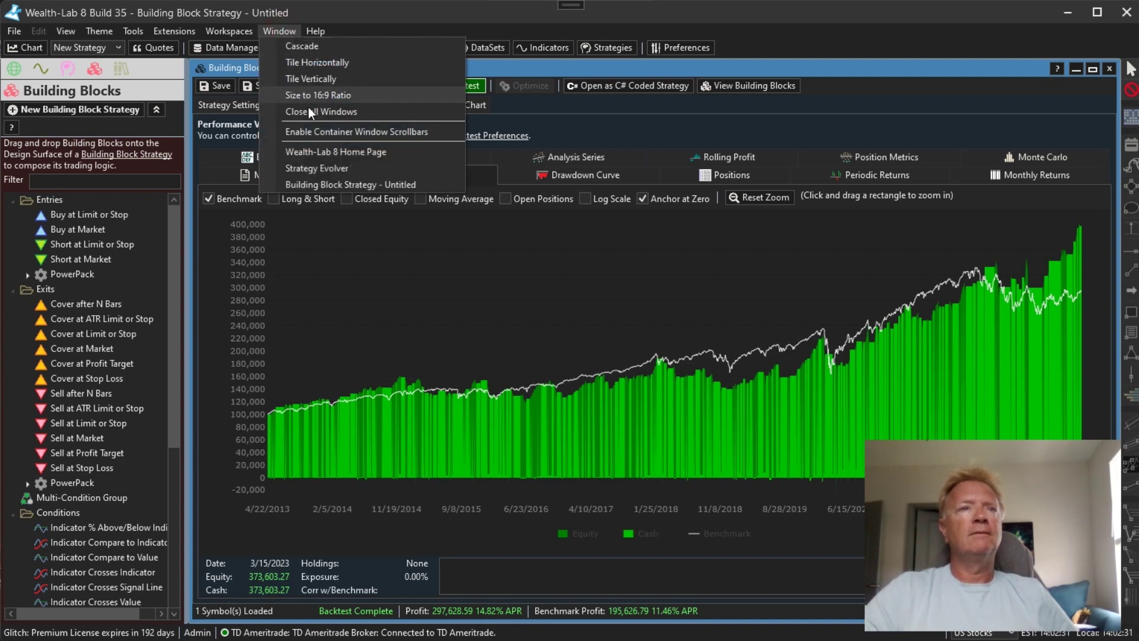
Step: Return to the Strategy Evolver and select Apex Strategy 2 to view its rules
click(336, 168)
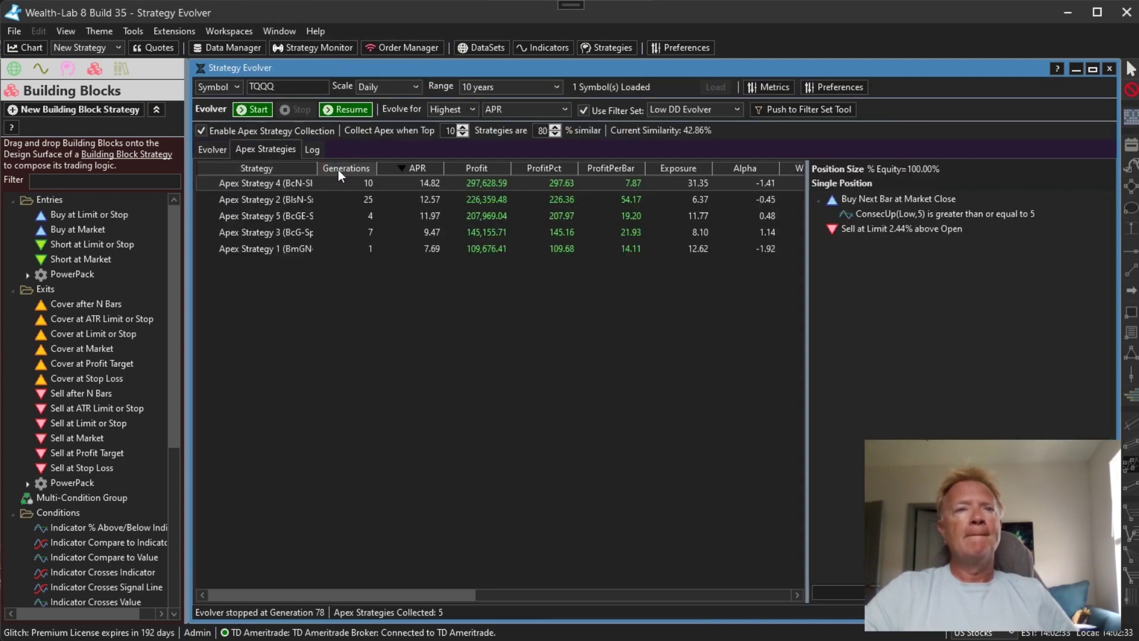
click(358, 198)
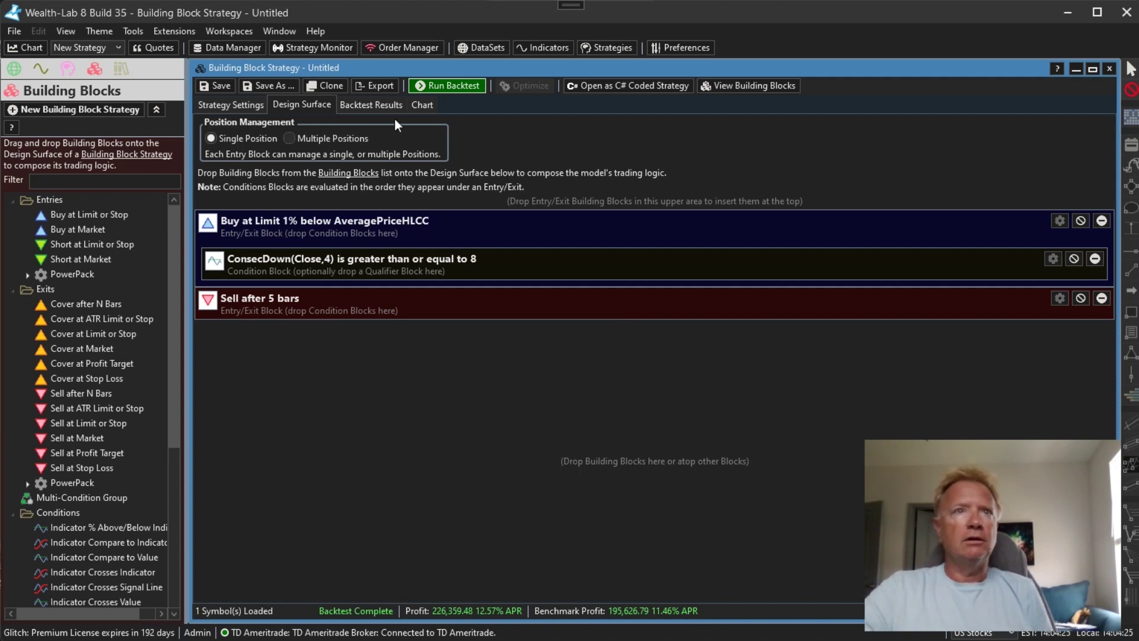
Step: View Apex Strategy 2's trades on the TQQQ chart, panning back to earlier dates
click(417, 105)
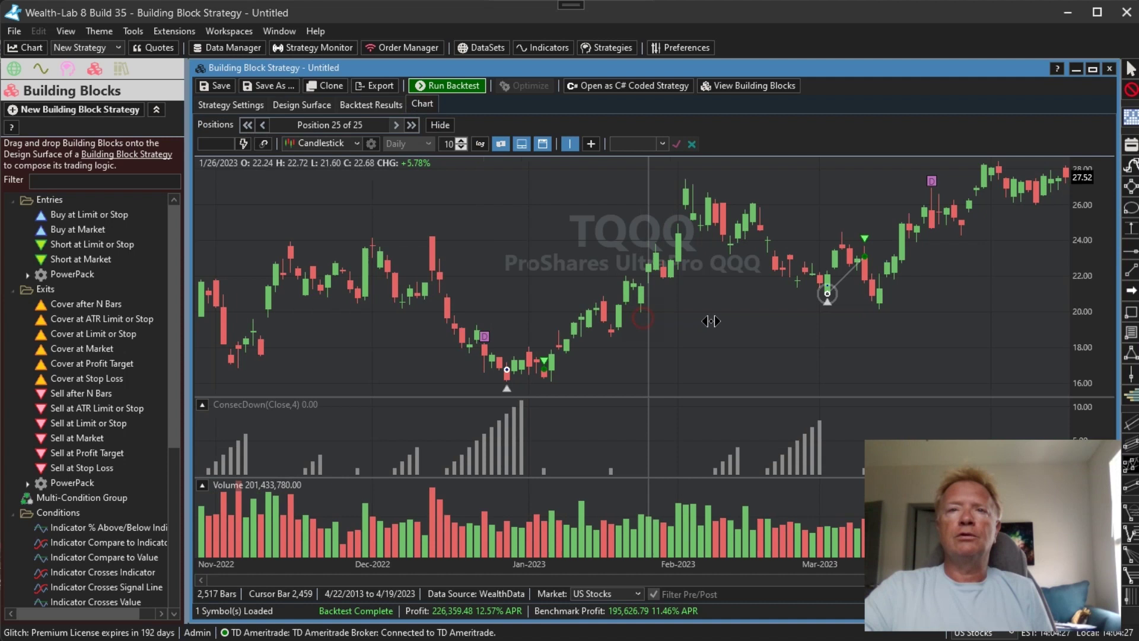
drag(711, 321, 807, 321)
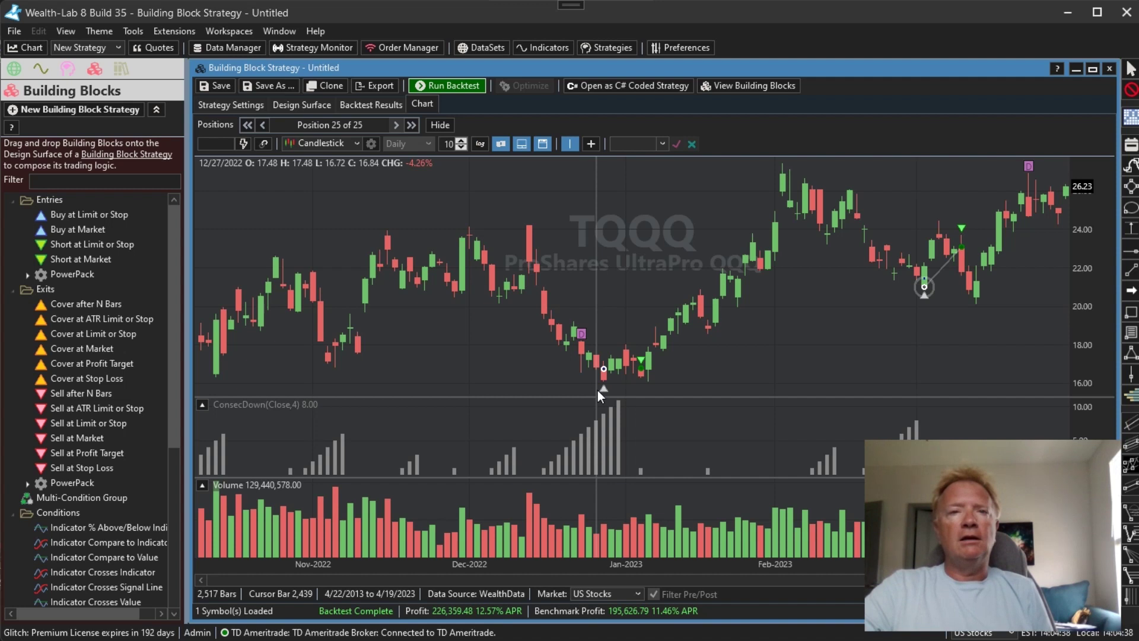
mouse_move(603, 390)
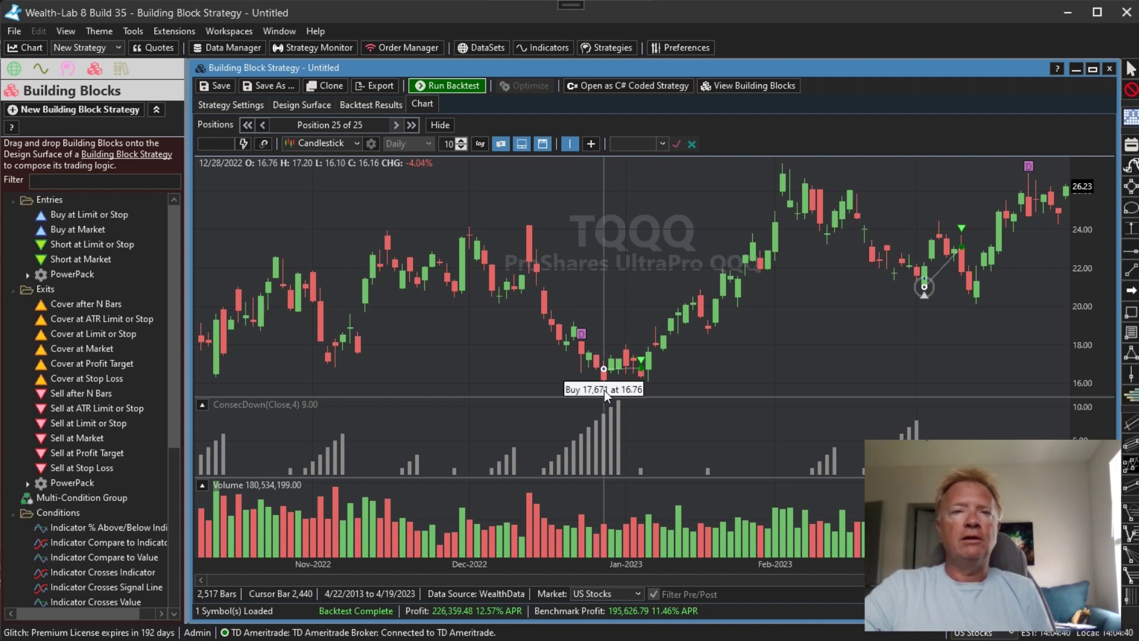
click(312, 105)
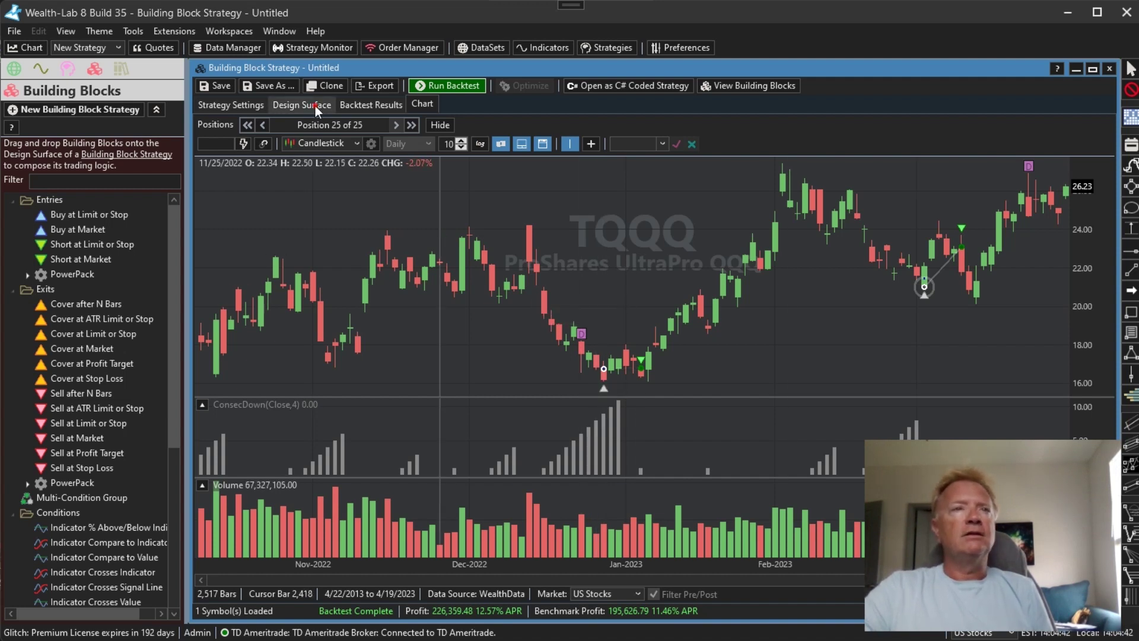
click(425, 104)
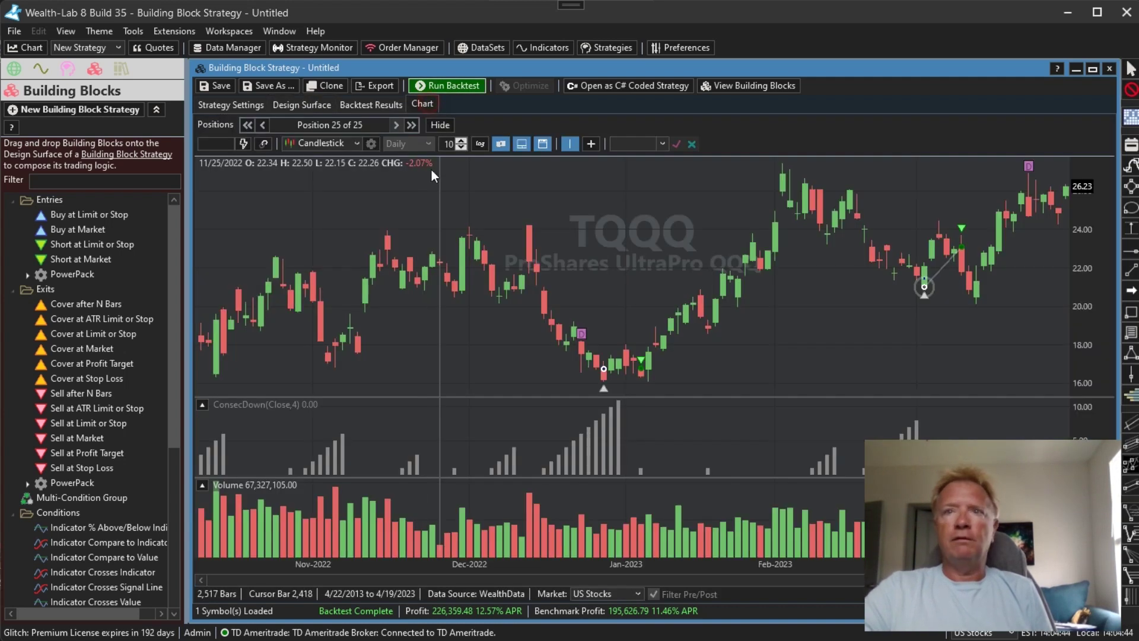
drag(599, 265, 704, 268)
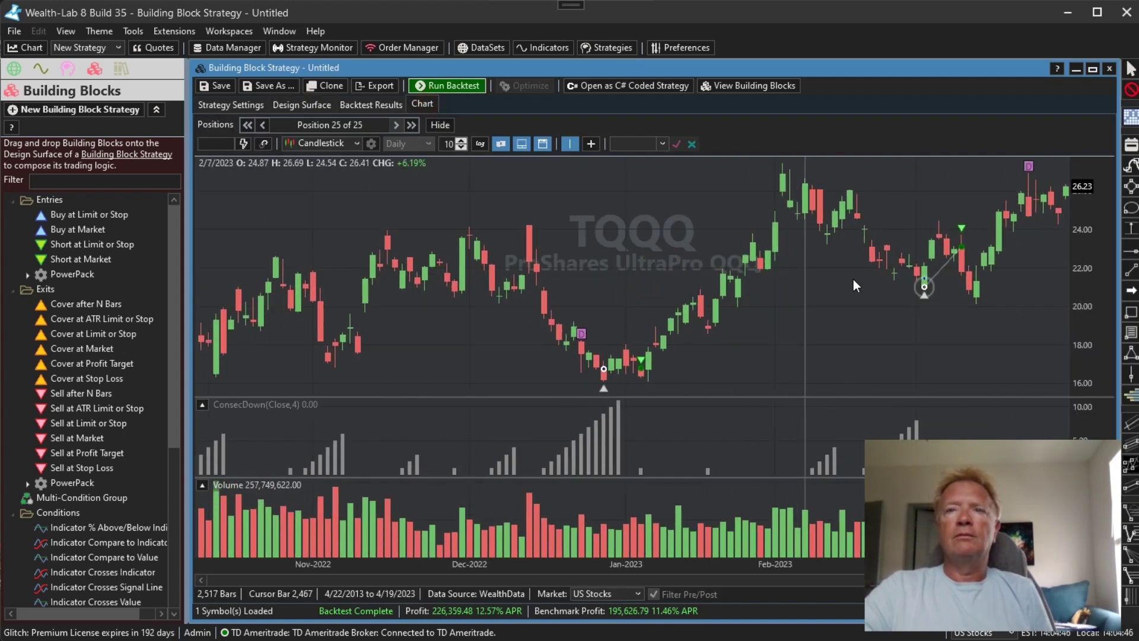
Step: Step back through about ten earlier trades, then return to the Strategy Evolver
click(411, 125)
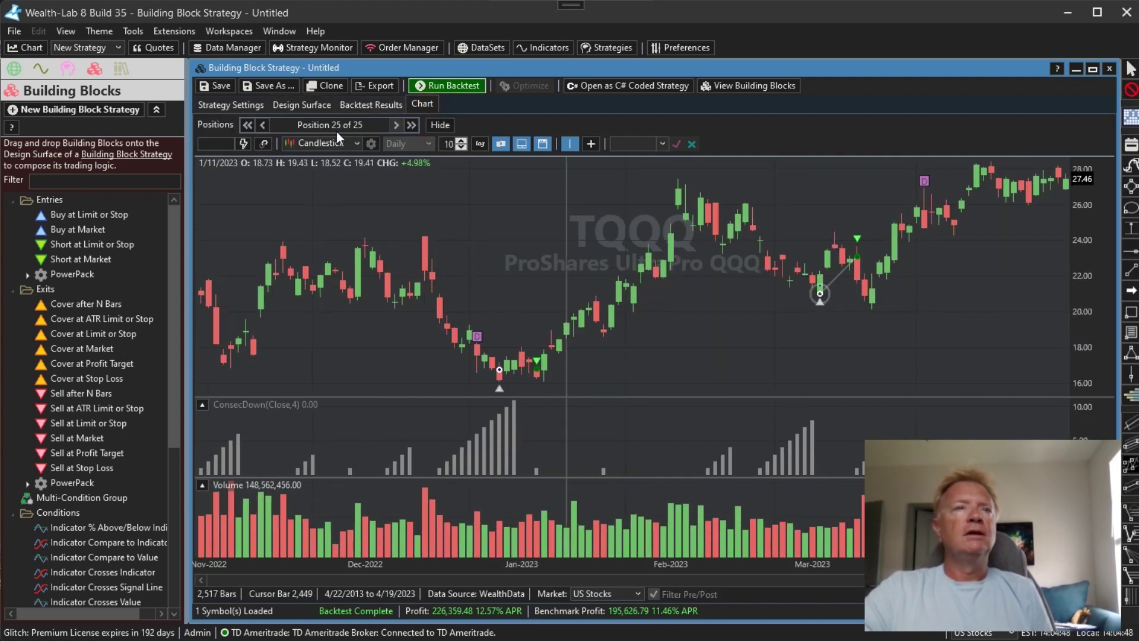
click(263, 125)
click(262, 124)
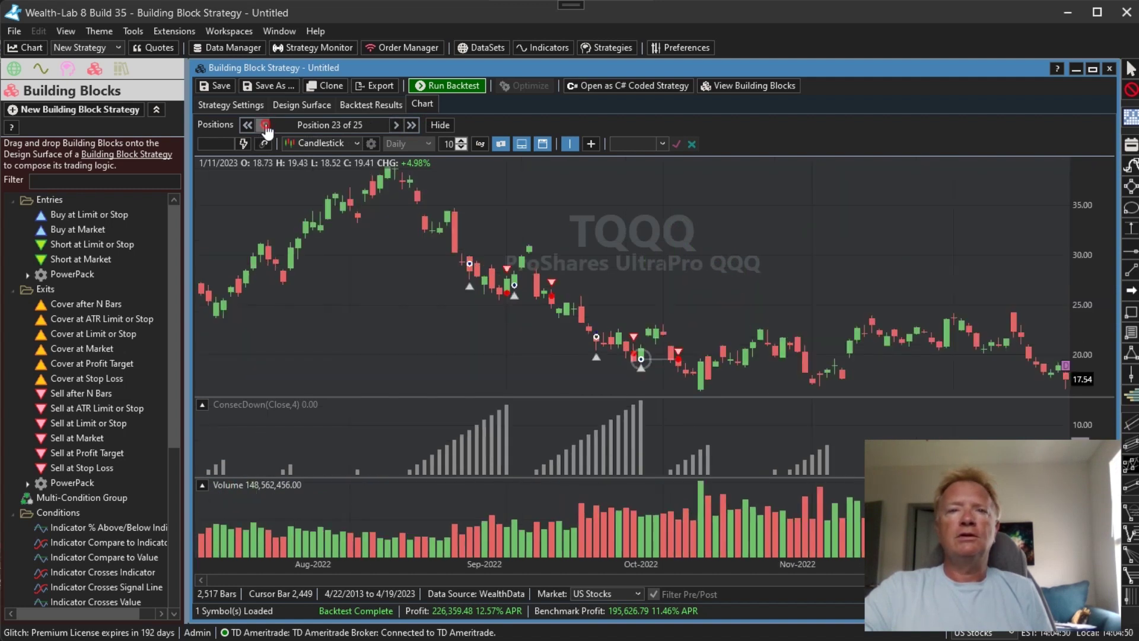
click(263, 125)
click(262, 124)
click(263, 125)
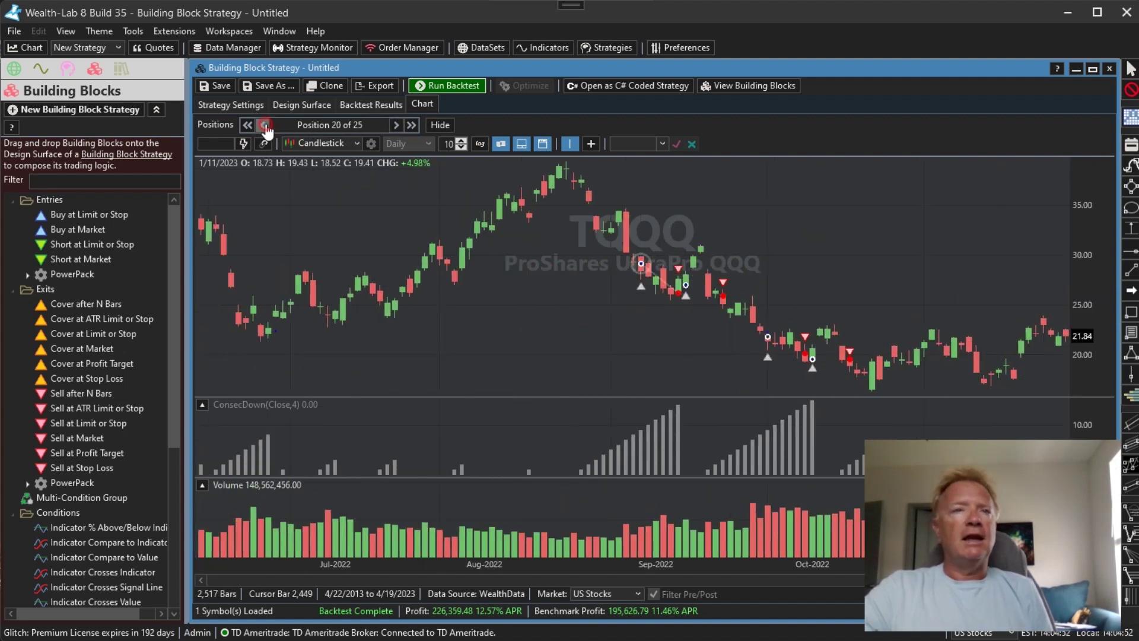
click(262, 125)
click(262, 124)
click(263, 125)
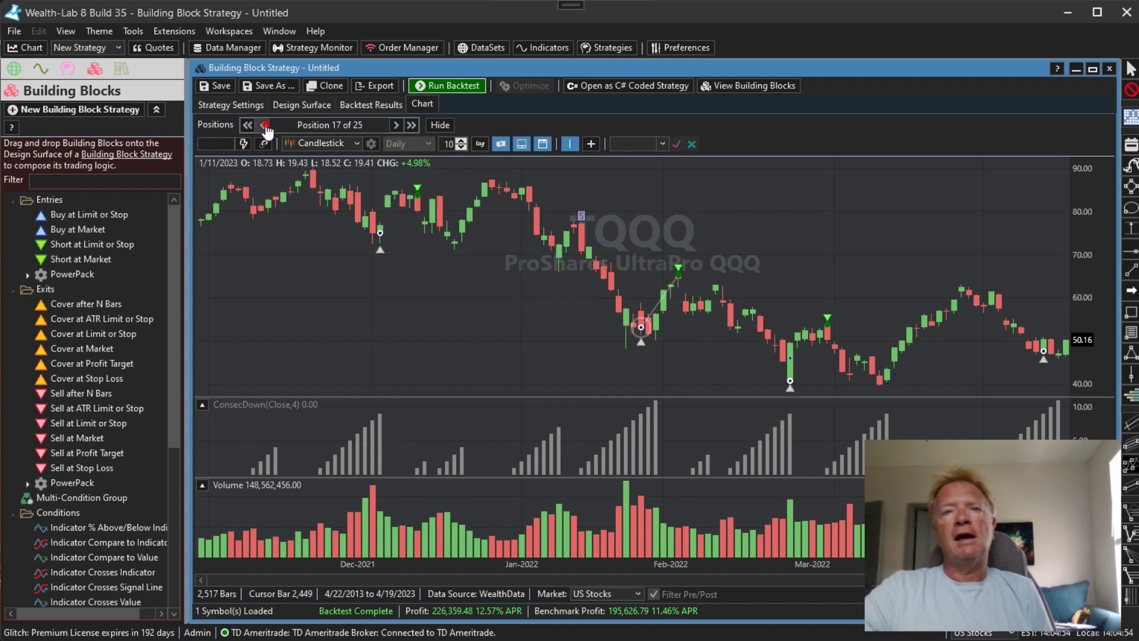
click(262, 124)
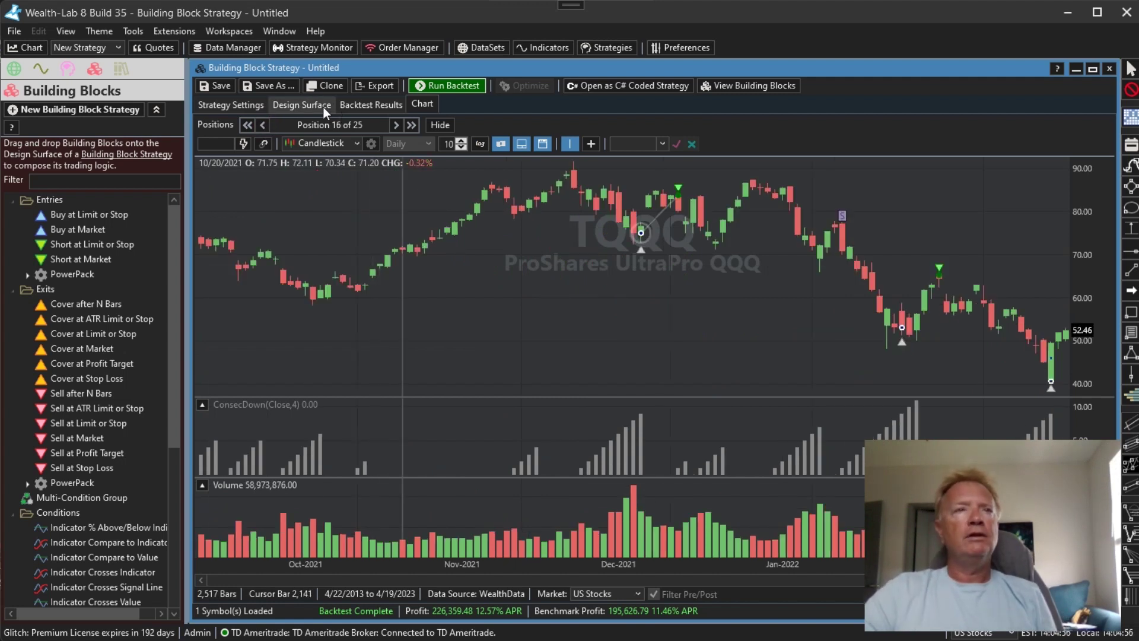
click(271, 32)
click(353, 168)
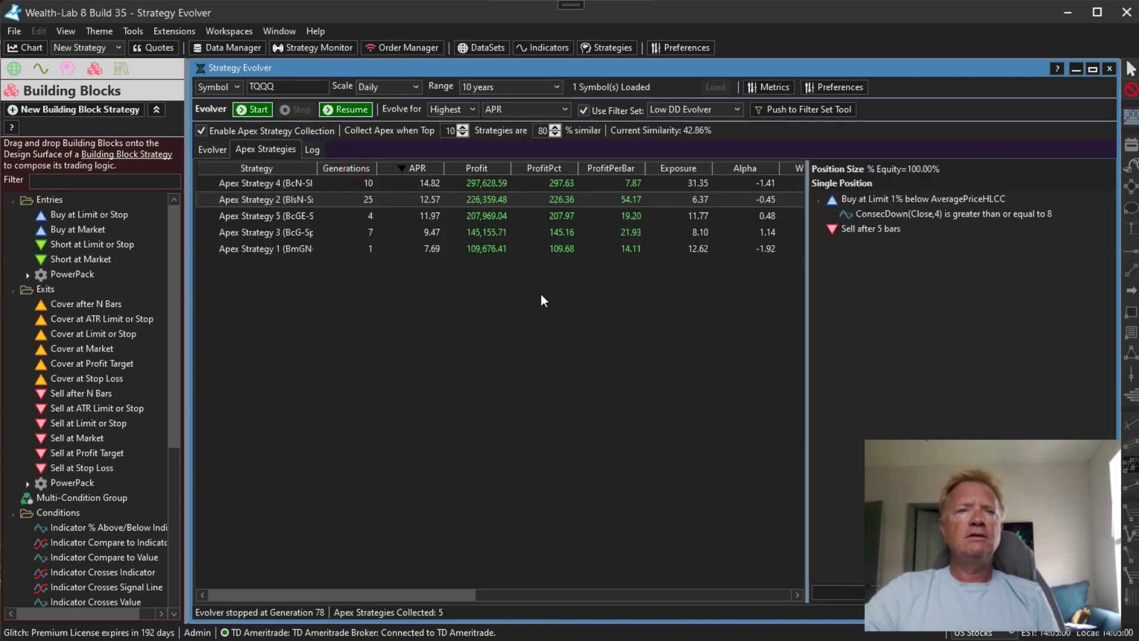